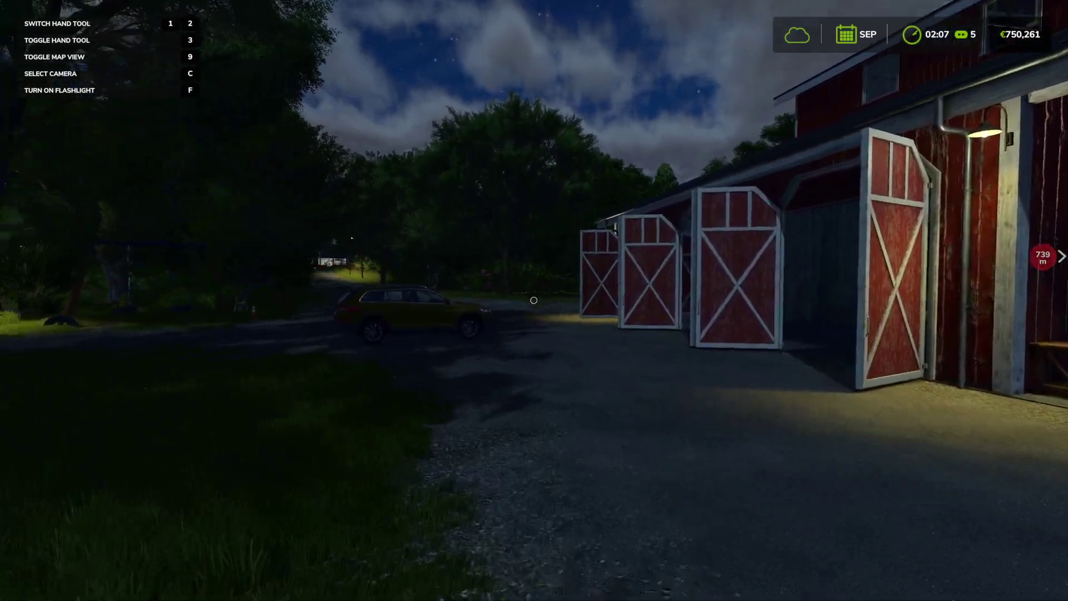
# Open the Prices overview and select Grass to see its sell points and yearly price curve.
pyautogui.press('Escape')
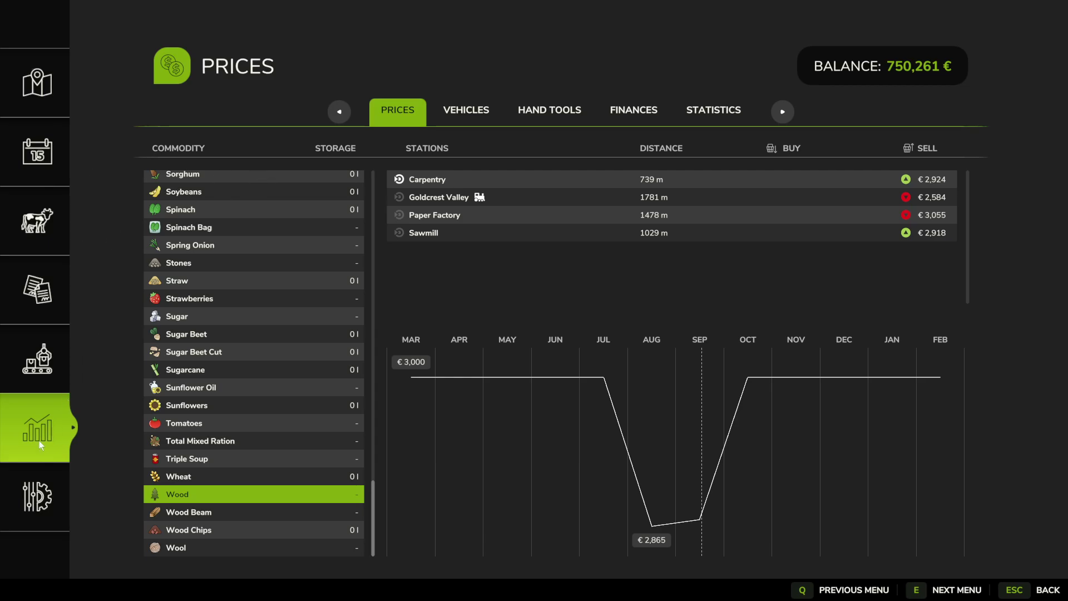
pyautogui.moveTo(373, 510); pyautogui.dragTo(366, 292)
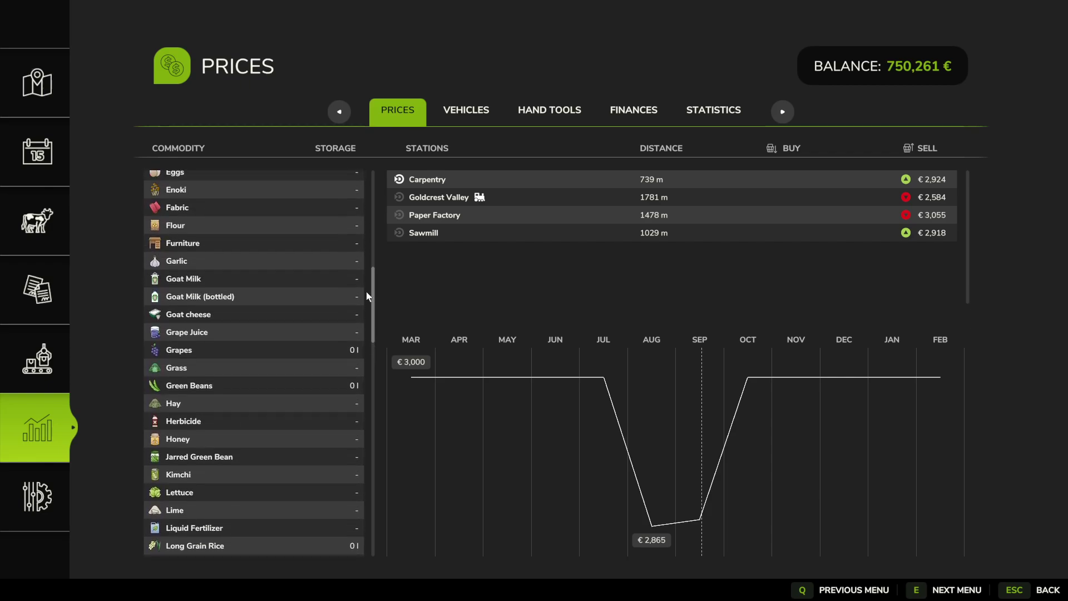
pyautogui.click(333, 367)
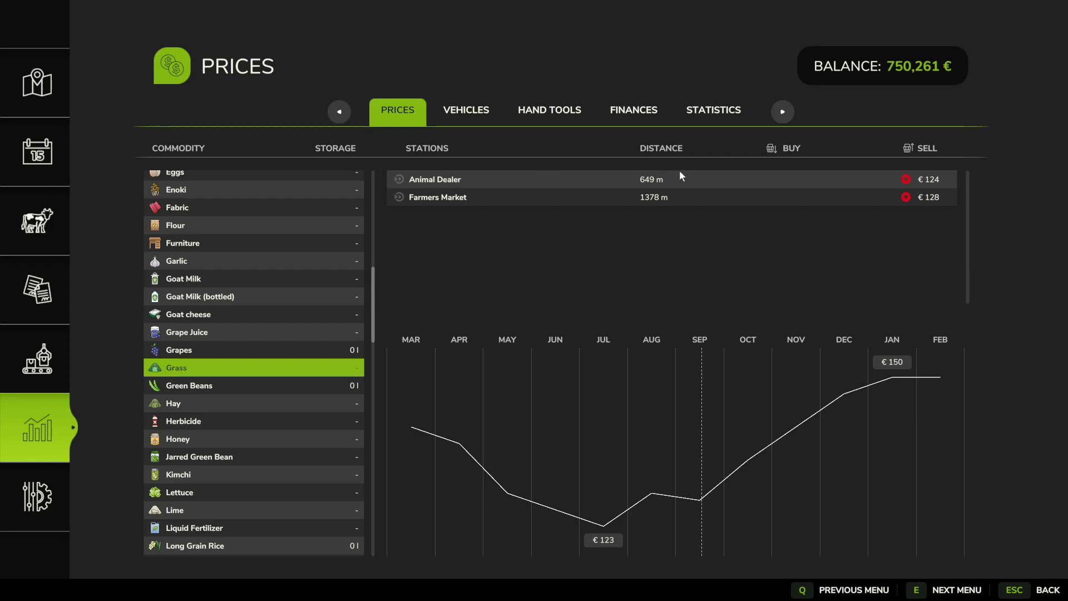
# Tag the Animal Dealer sell point as a place and resume the game with its 650 m marker.
pyautogui.click(937, 183)
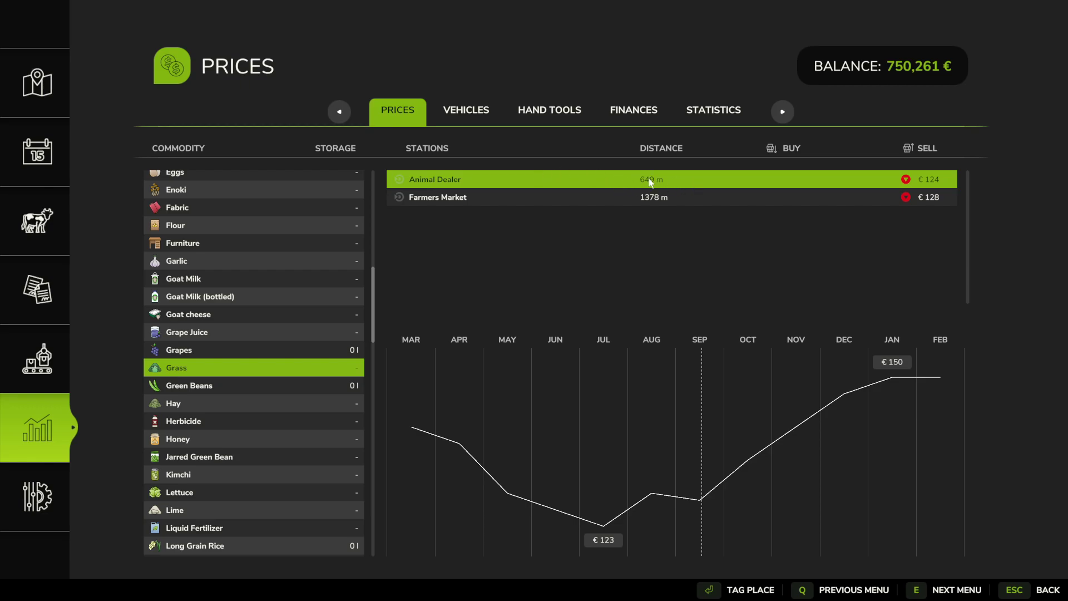
pyautogui.click(730, 593)
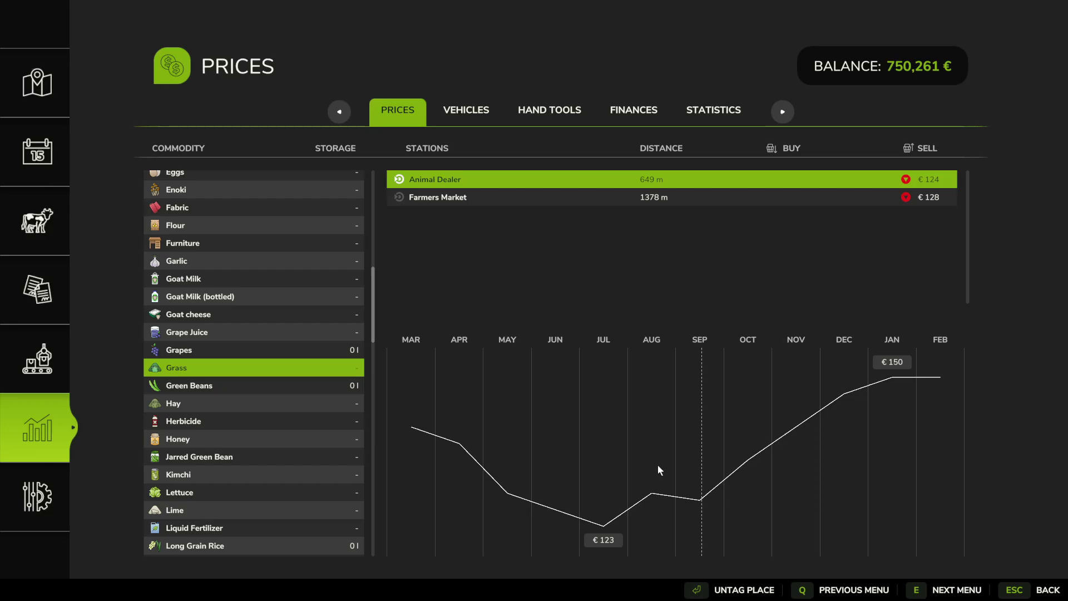
pyautogui.press('Escape')
# Walk past the barn doors, open shed and tank, then back toward the road.
pyautogui.press('w')
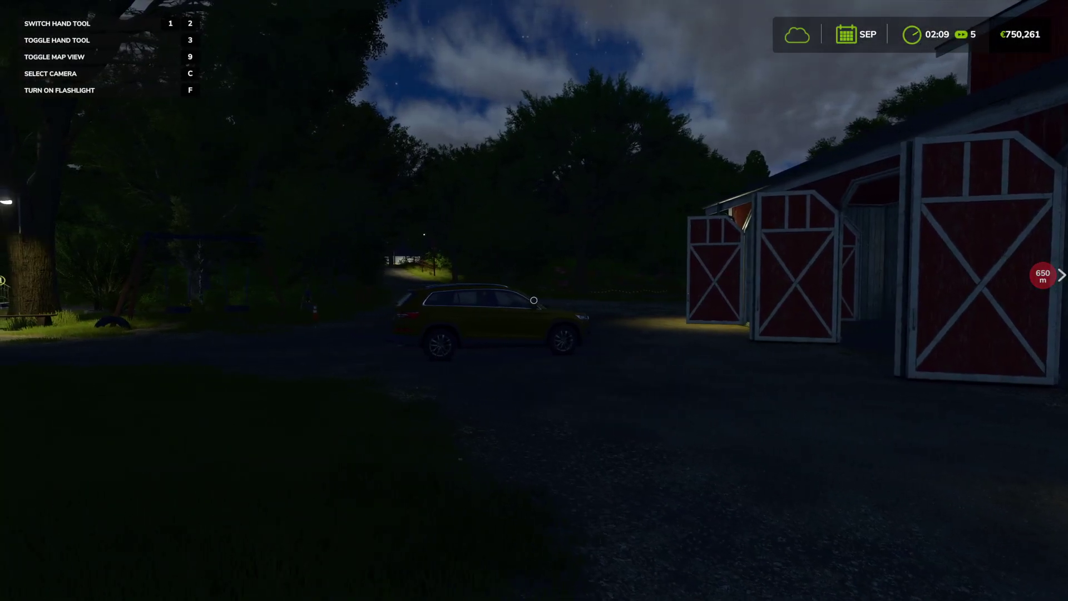
pyautogui.press('w')
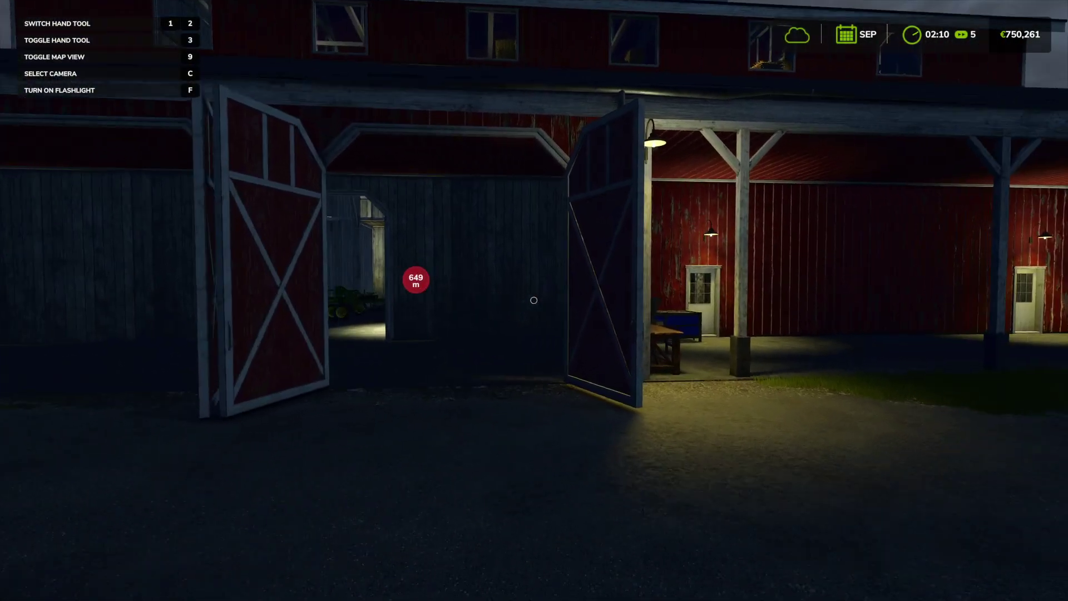
pyautogui.press('w')
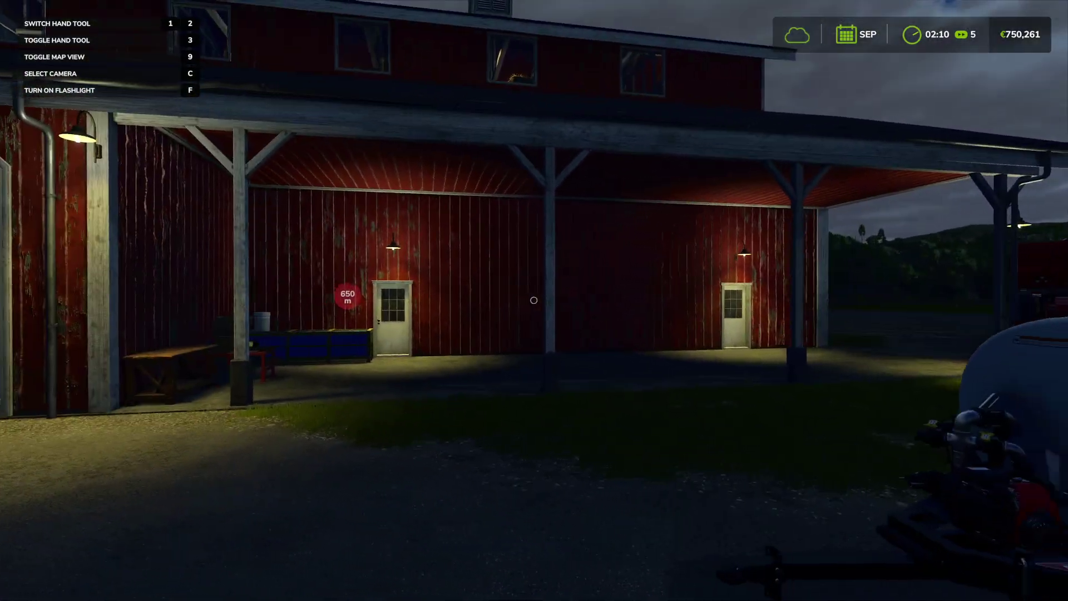
pyautogui.press('d')
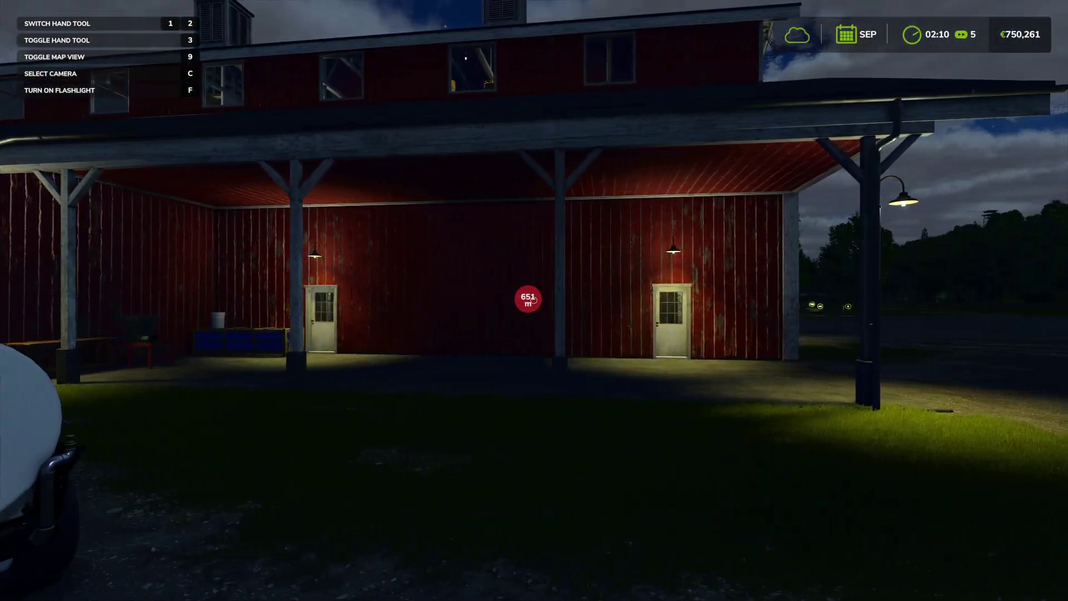
pyautogui.press('w')
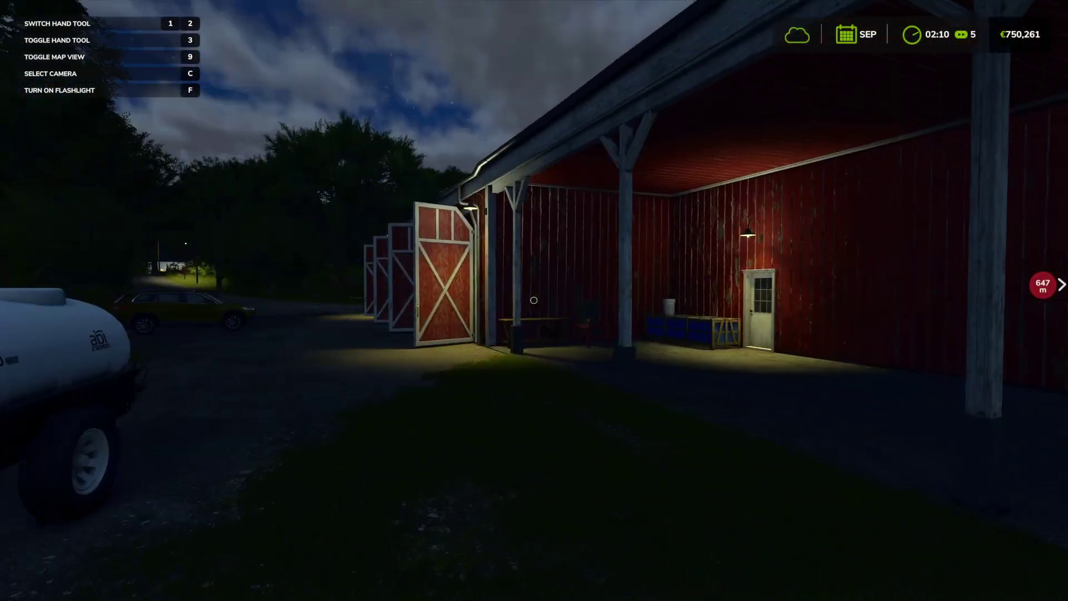